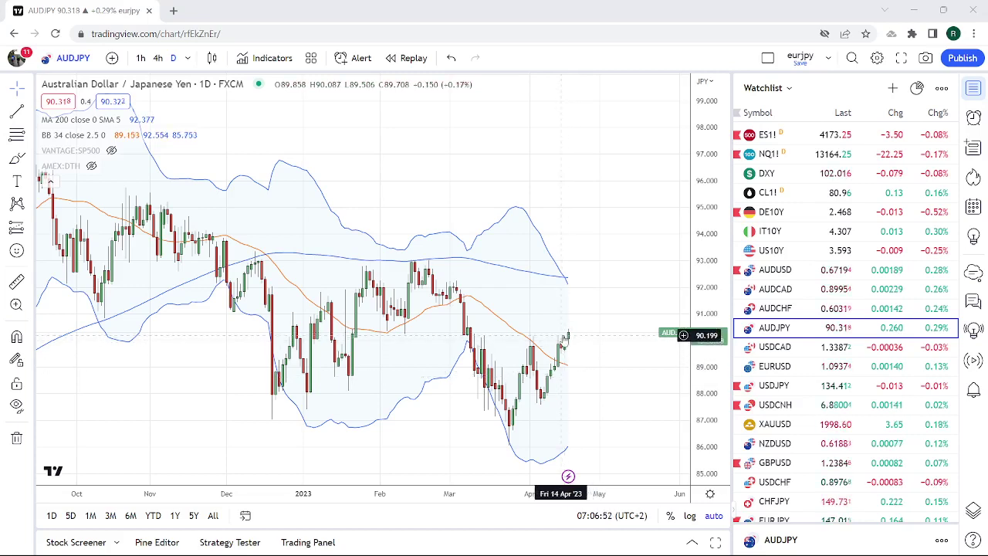
Step: Check AUDJPY on the 1h timeframe, then leave the chart on 4h candles
{"action": "left_click", "coordinate": [141, 59]}
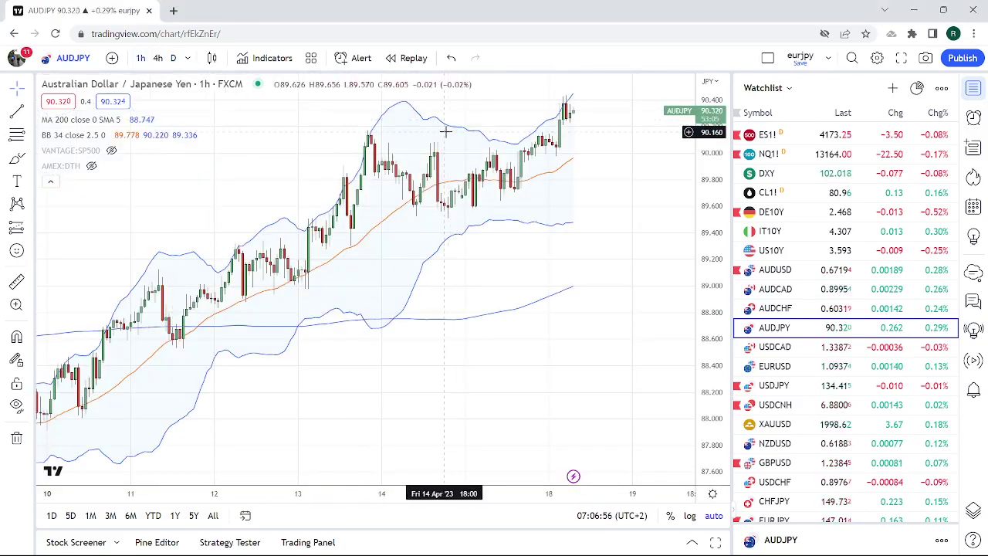
{"action": "left_click", "coordinate": [158, 61]}
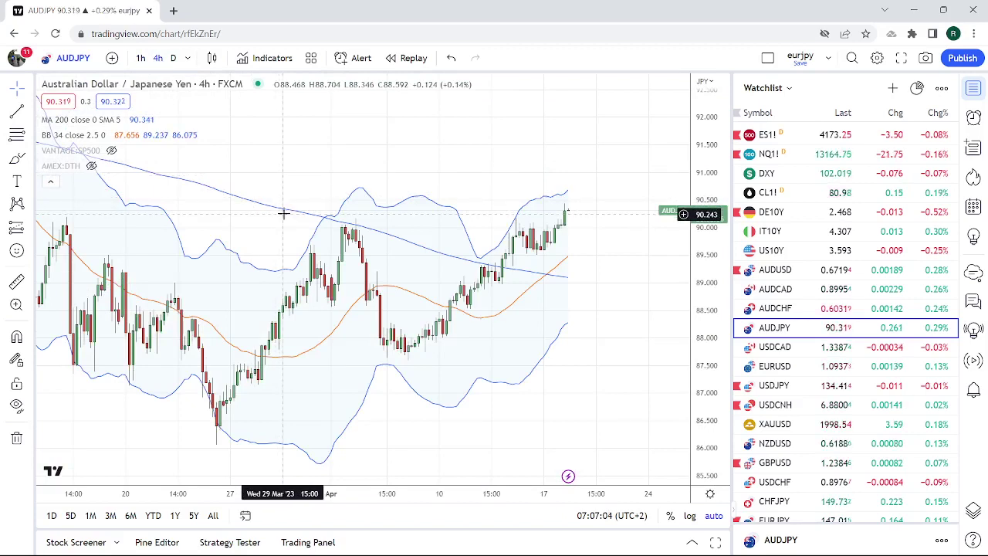
Step: Load ES1! from the watchlist and zoom its 4h chart out and back in
{"action": "left_click", "coordinate": [768, 135]}
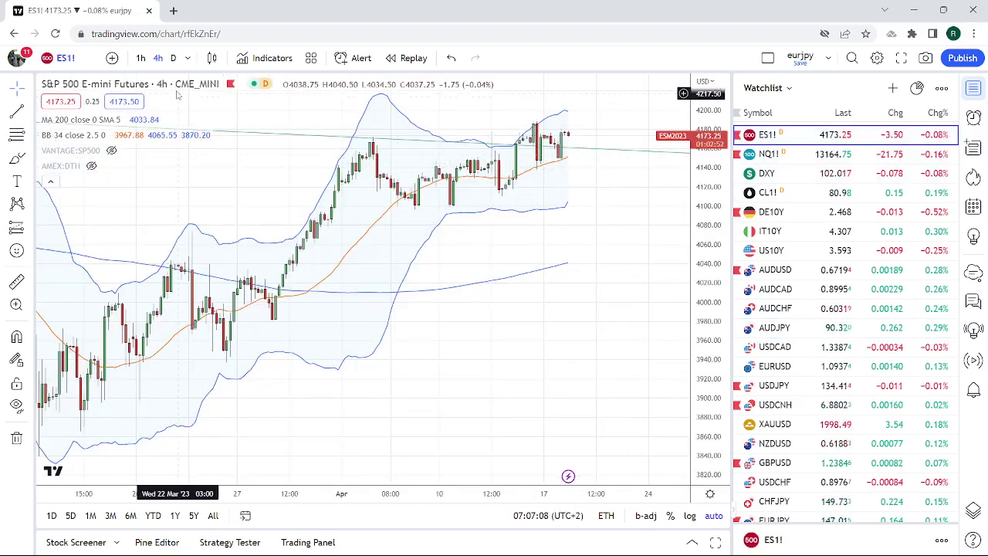
{"action": "scroll", "coordinate": [363, 165], "scroll_direction": "down", "scroll_amount": 5}
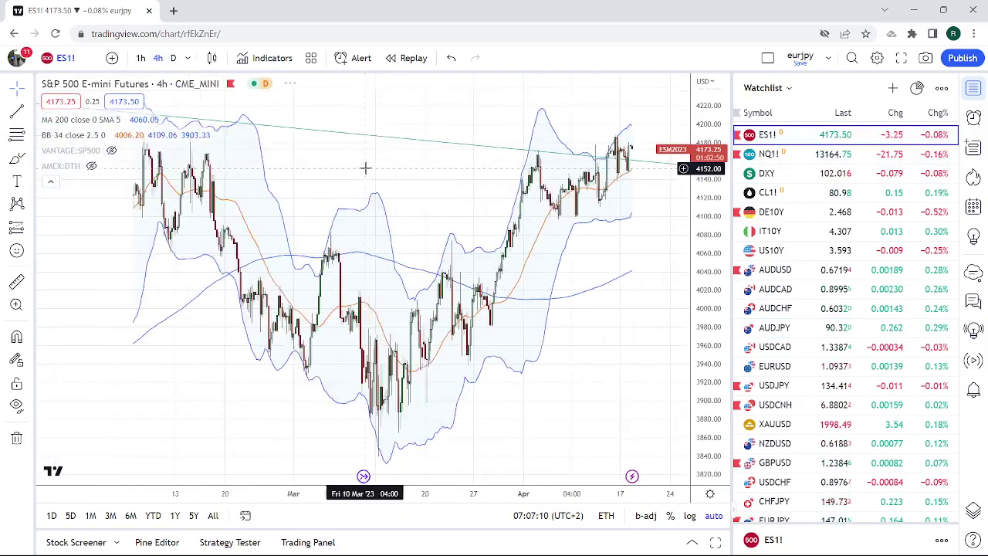
{"action": "scroll", "coordinate": [369, 173], "scroll_direction": "down", "scroll_amount": 5}
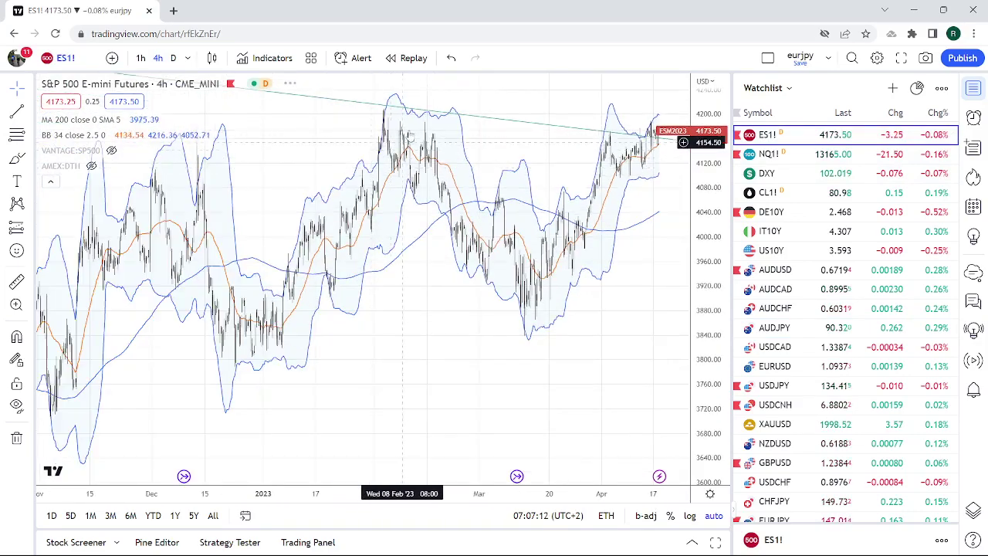
{"action": "scroll", "coordinate": [413, 112], "scroll_direction": "down", "scroll_amount": 5}
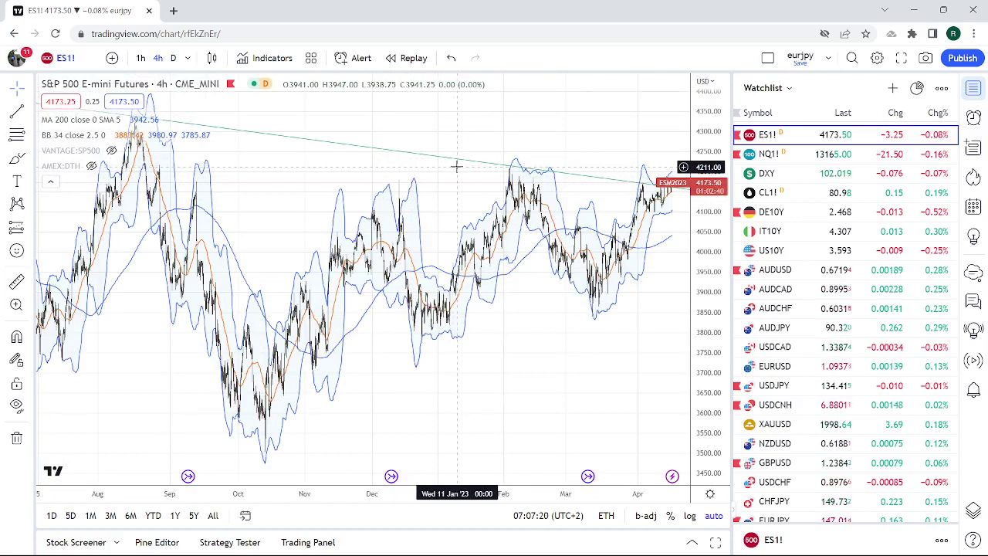
{"action": "scroll", "coordinate": [412, 239], "scroll_direction": "up", "scroll_amount": 5}
{"action": "scroll", "coordinate": [412, 239], "scroll_direction": "up", "scroll_amount": 5}
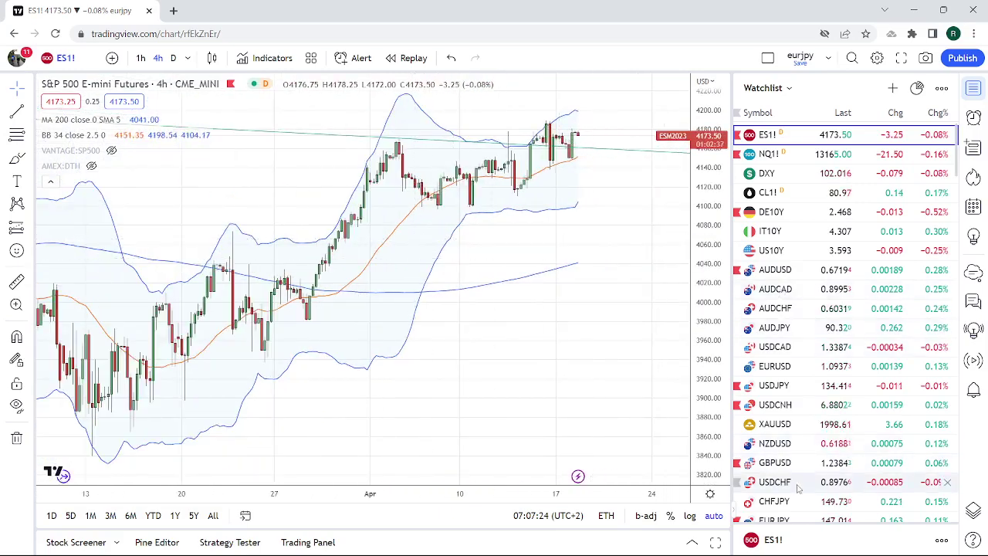
Step: Revisit the AUDJPY chart, then switch to USDJPY on the 4h timeframe
{"action": "left_click", "coordinate": [773, 330]}
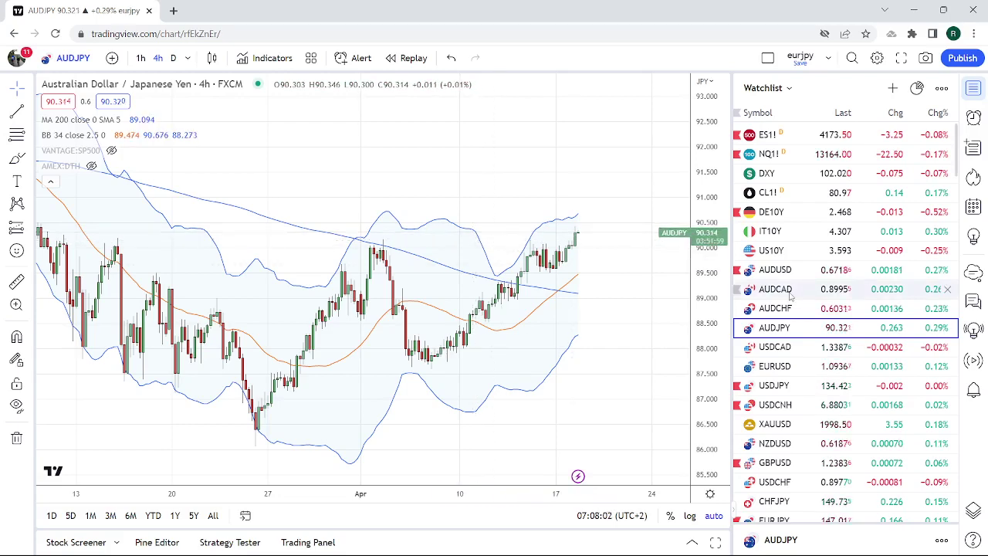
{"action": "left_click", "coordinate": [791, 390]}
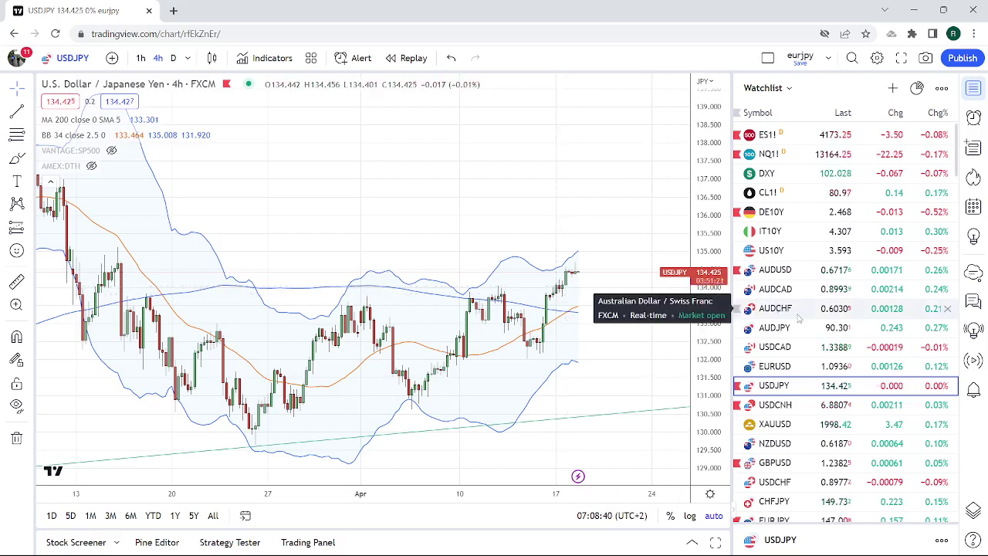
Step: Chart USDCHF on 4h candles and scroll further down the watchlist
{"action": "left_click", "coordinate": [793, 484]}
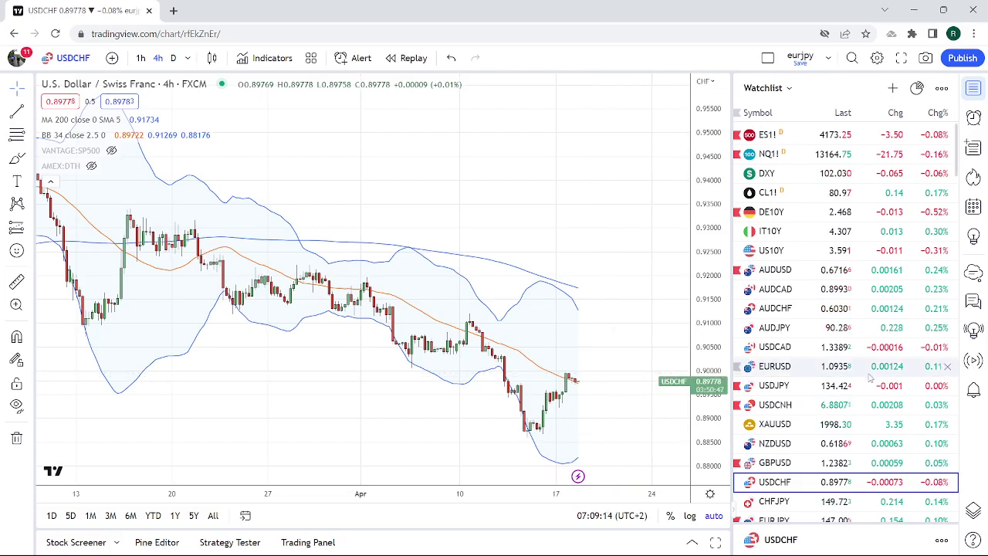
{"action": "scroll", "coordinate": [850, 348], "scroll_direction": "down", "scroll_amount": 2}
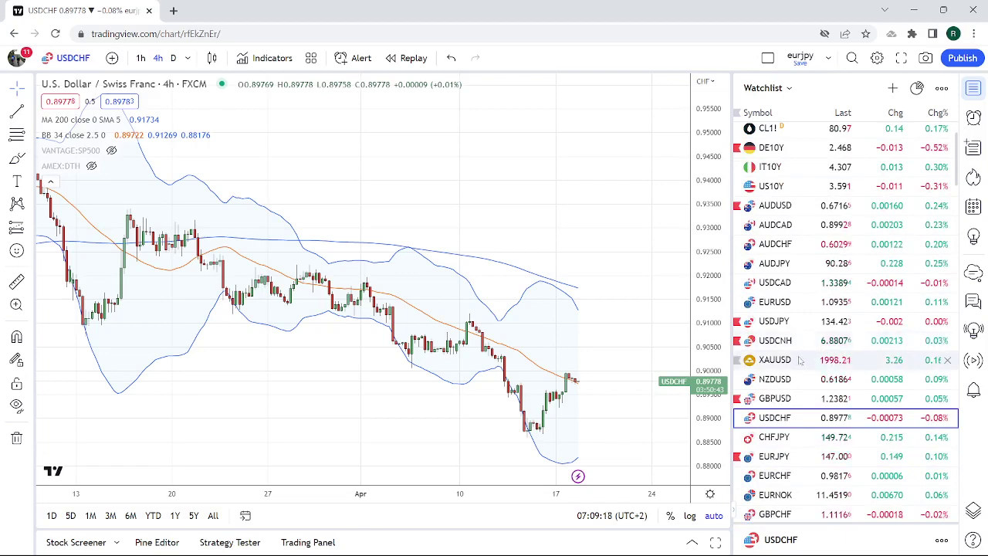
Step: Review the XAUUSD 4h chart, then scroll the watchlist down to load EURCAD
{"action": "left_click", "coordinate": [821, 359]}
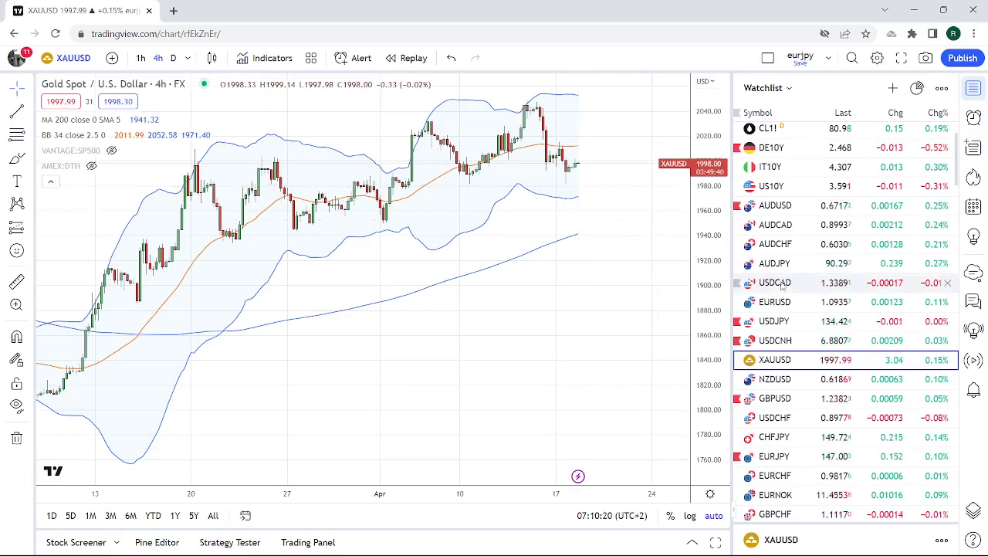
{"action": "scroll", "coordinate": [788, 286], "scroll_direction": "down", "scroll_amount": 1}
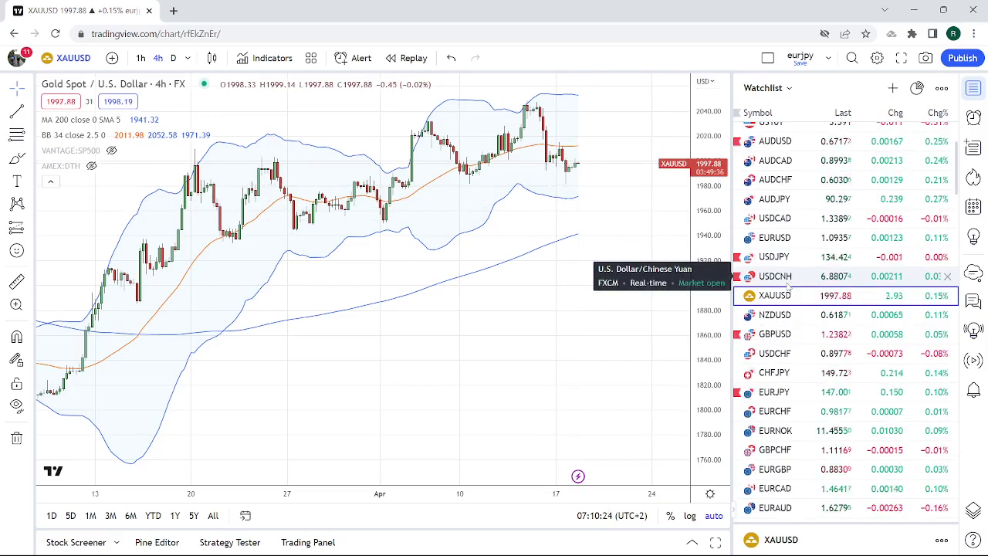
{"action": "scroll", "coordinate": [788, 286], "scroll_direction": "down", "scroll_amount": 1}
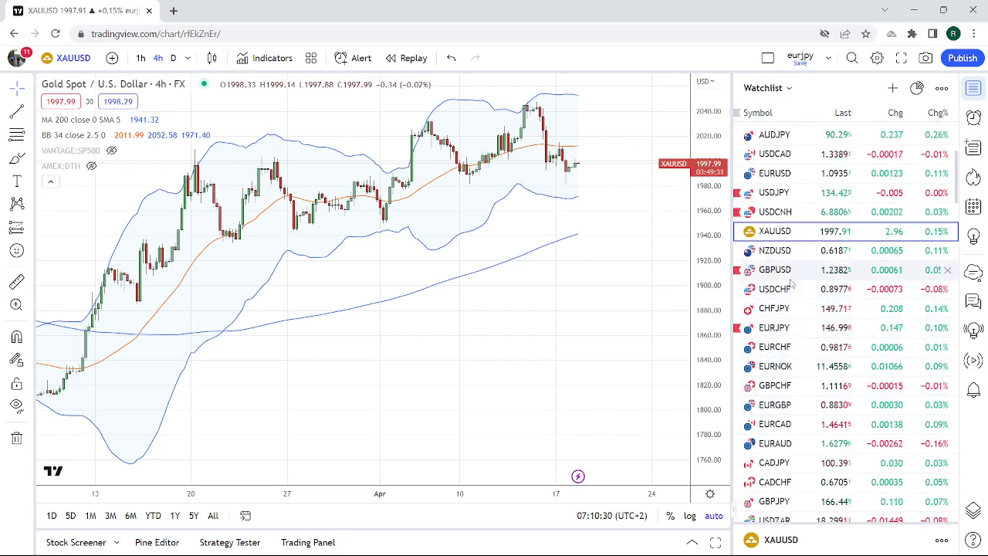
{"action": "left_click", "coordinate": [781, 427]}
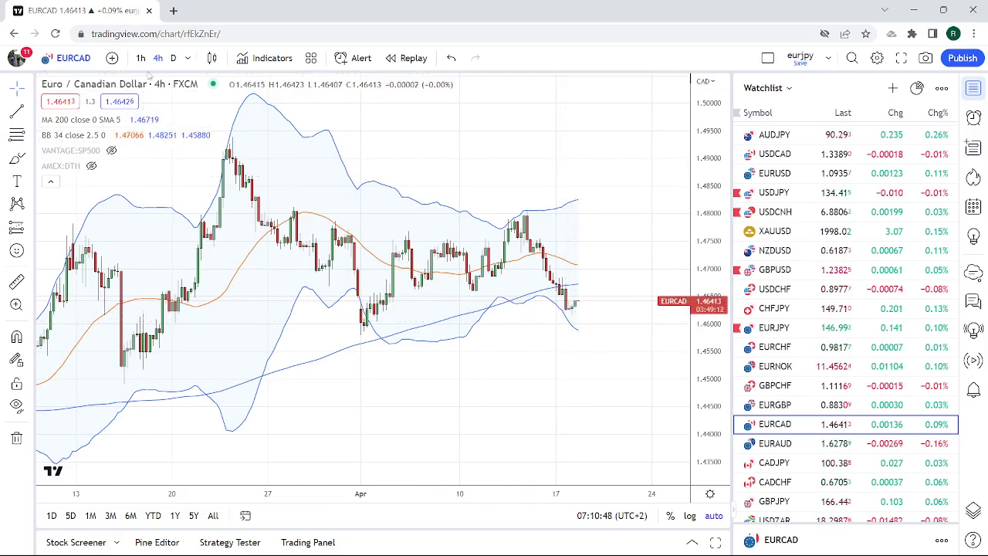
{"action": "left_click", "coordinate": [173, 58]}
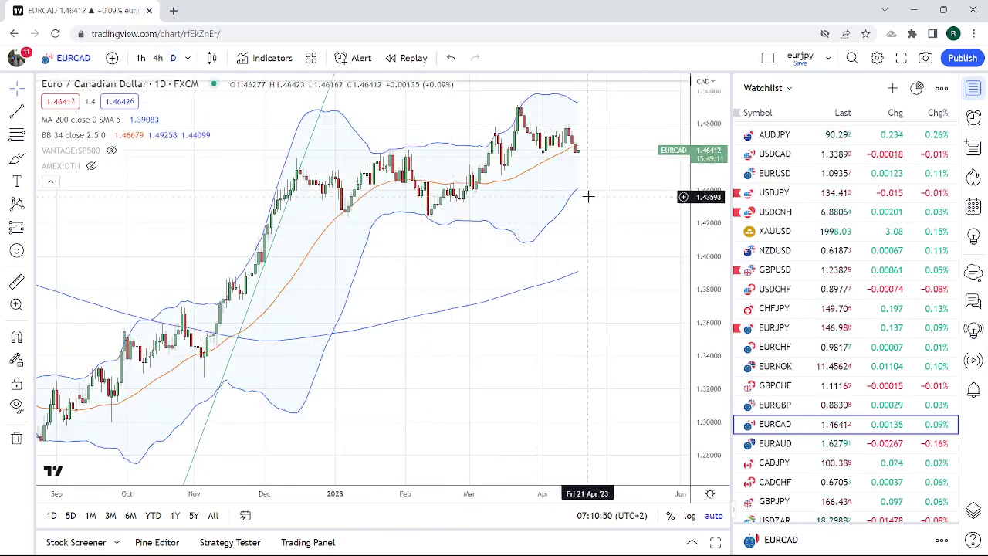
{"action": "scroll", "coordinate": [593, 205], "scroll_direction": "up", "scroll_amount": 3}
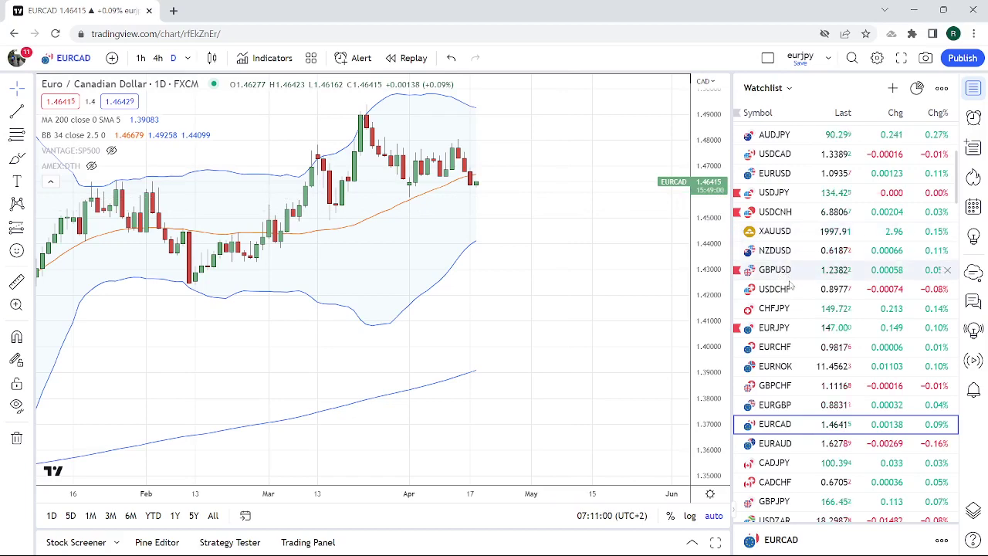
{"action": "left_click", "coordinate": [778, 157]}
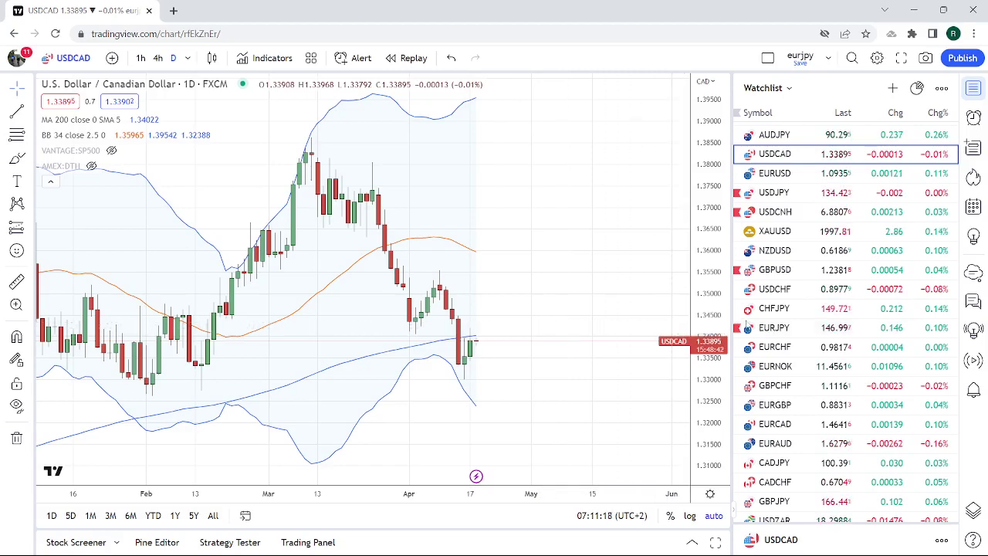
{"action": "scroll", "coordinate": [840, 319], "scroll_direction": "down", "scroll_amount": 1}
{"action": "scroll", "coordinate": [840, 318], "scroll_direction": "down", "scroll_amount": 3}
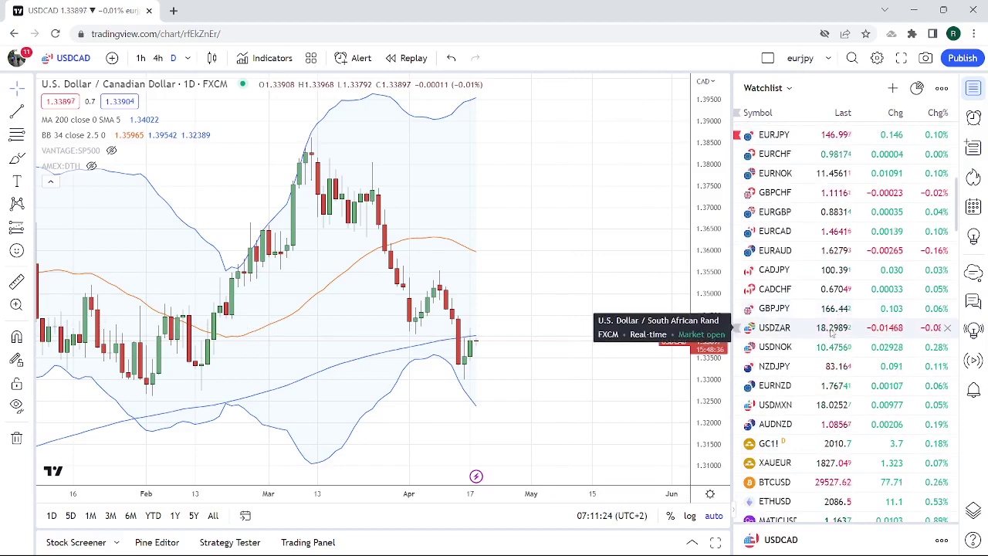
{"action": "scroll", "coordinate": [838, 325], "scroll_direction": "up", "scroll_amount": 3}
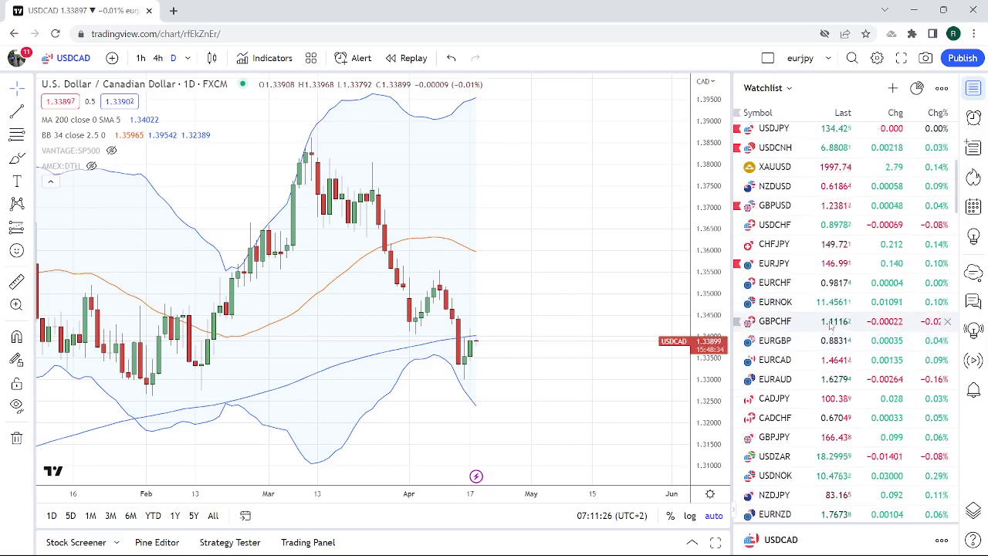
Step: Chart CADJPY on the daily timeframe, zoomed out to span August through May
{"action": "left_click", "coordinate": [785, 399]}
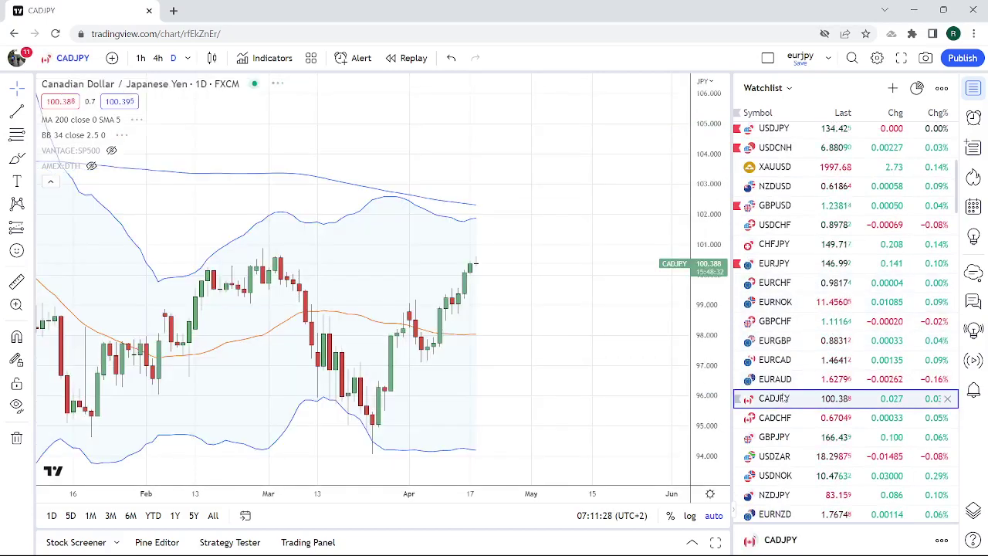
{"action": "scroll", "coordinate": [475, 321], "scroll_direction": "down", "scroll_amount": 5}
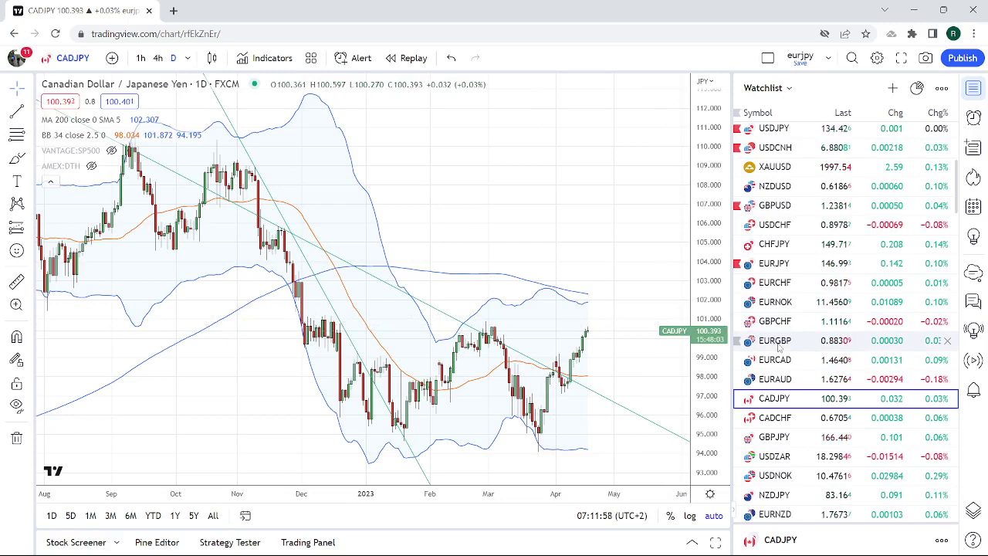
{"action": "scroll", "coordinate": [780, 347], "scroll_direction": "up", "scroll_amount": 1}
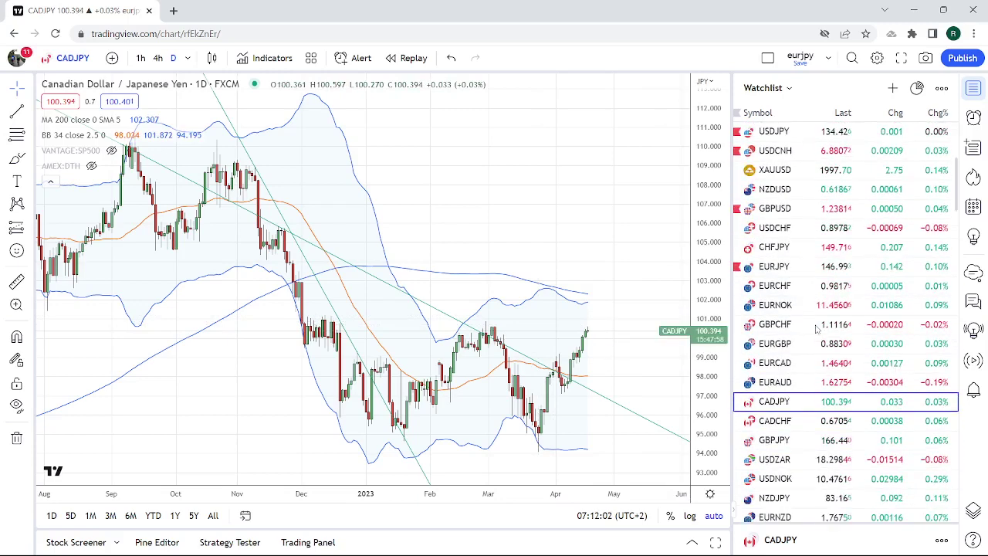
{"action": "scroll", "coordinate": [810, 332], "scroll_direction": "down", "scroll_amount": 2}
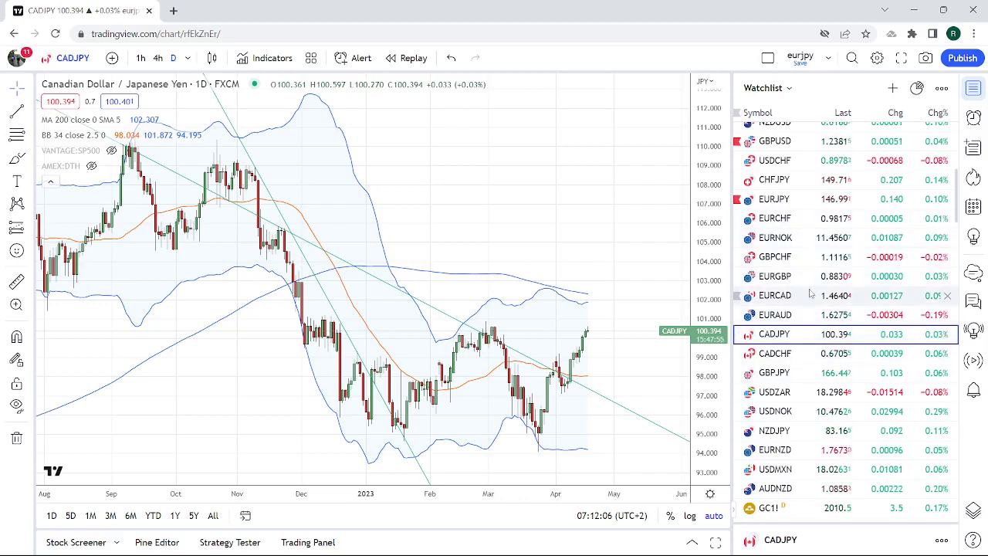
Step: Chart EURCHF daily zoomed to December–June, then scroll the watchlist back to the top
{"action": "left_click", "coordinate": [788, 223]}
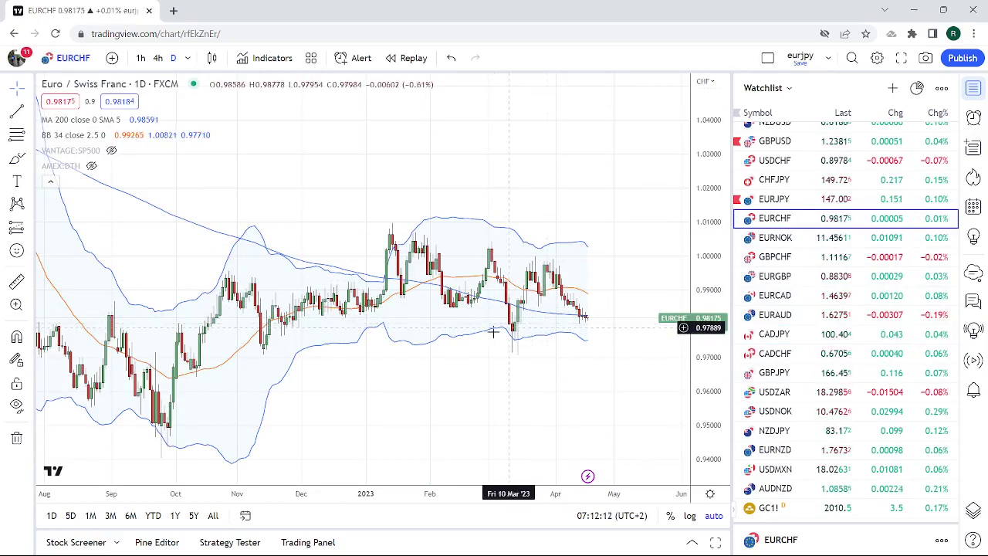
{"action": "scroll", "coordinate": [488, 334], "scroll_direction": "up", "scroll_amount": 3}
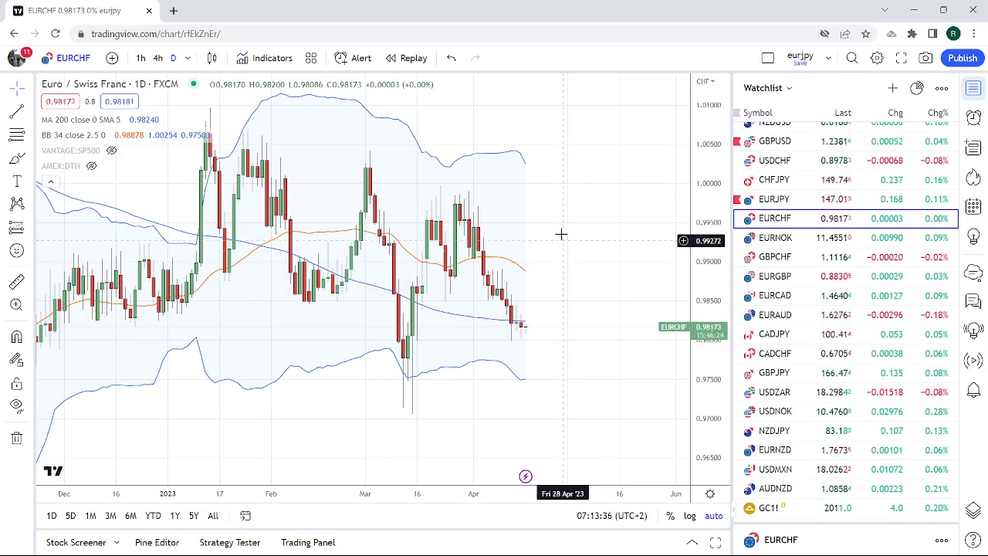
{"action": "scroll", "coordinate": [561, 232], "scroll_direction": "down", "scroll_amount": 2}
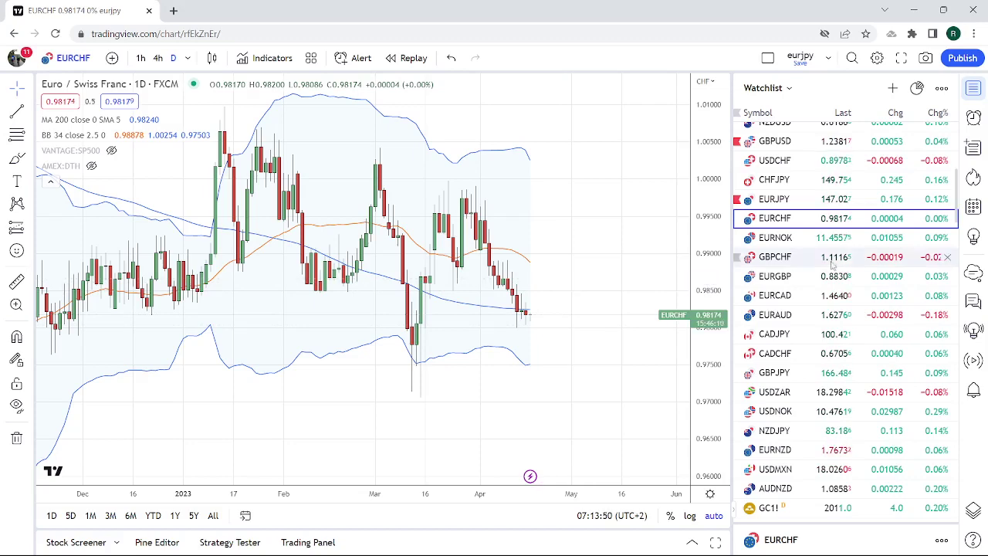
{"action": "scroll", "coordinate": [865, 274], "scroll_direction": "up", "scroll_amount": 1}
{"action": "scroll", "coordinate": [865, 274], "scroll_direction": "up", "scroll_amount": 5}
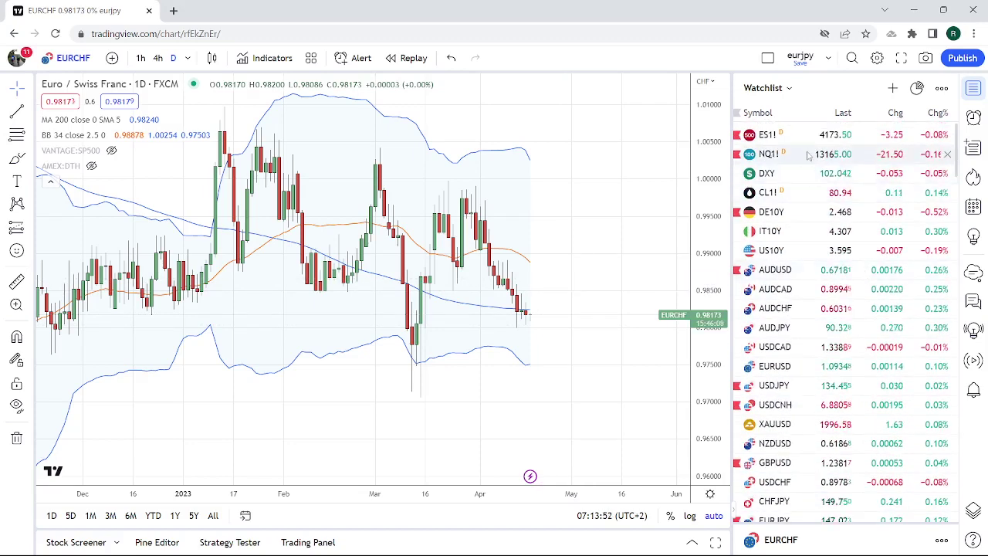
Step: Chart ES1! on the daily timeframe, zoomed to roughly January–June
{"action": "left_click", "coordinate": [808, 142]}
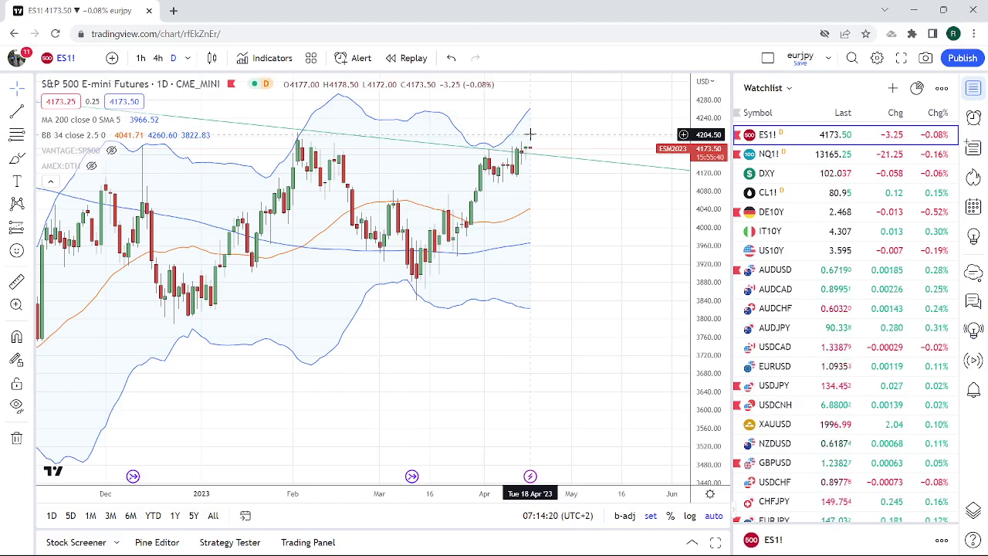
{"action": "scroll", "coordinate": [533, 137], "scroll_direction": "down", "scroll_amount": 2}
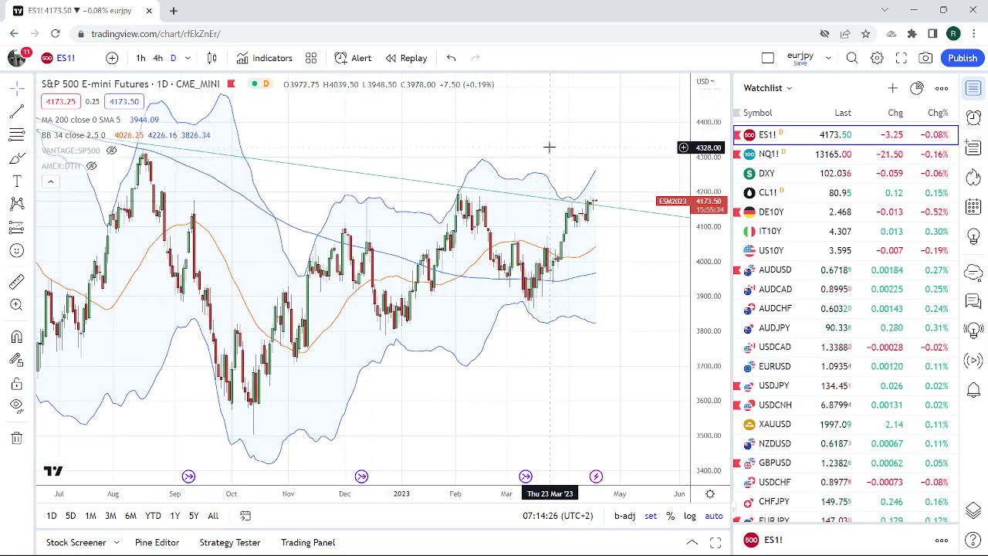
{"action": "scroll", "coordinate": [550, 146], "scroll_direction": "down", "scroll_amount": 1}
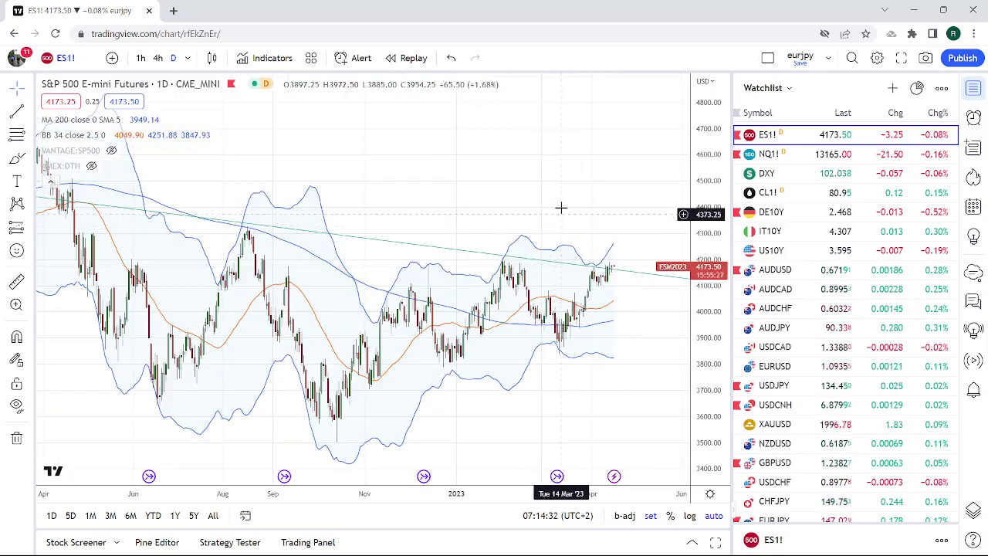
{"action": "scroll", "coordinate": [558, 204], "scroll_direction": "up", "scroll_amount": 2}
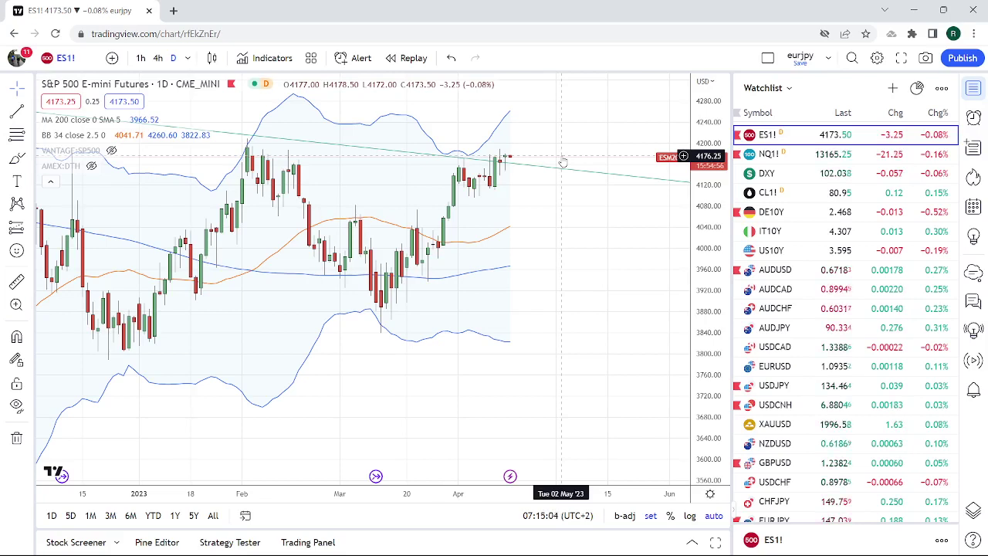
Step: Chart CL1! on 1h candles, zoomed to show about one week
{"action": "left_click", "coordinate": [825, 194]}
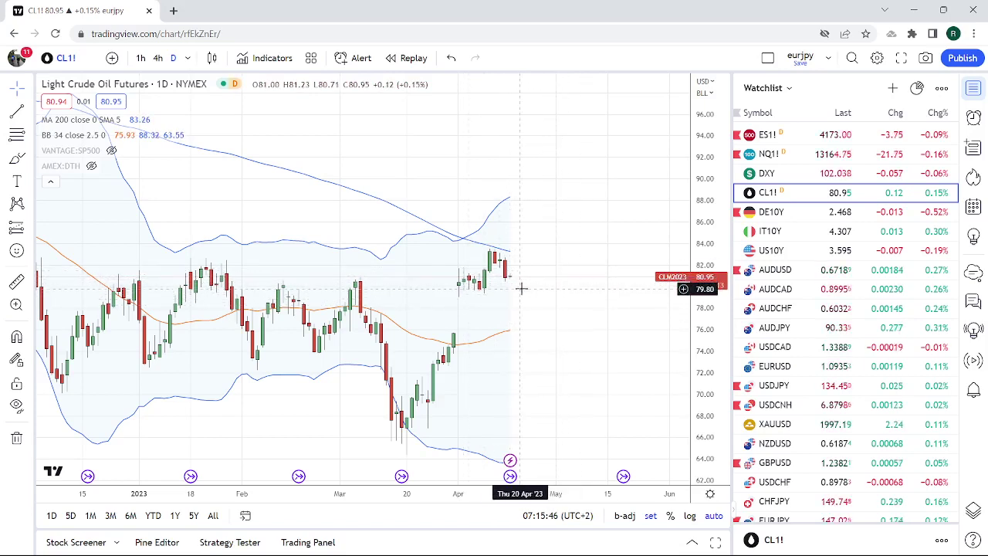
{"action": "left_click", "coordinate": [157, 58]}
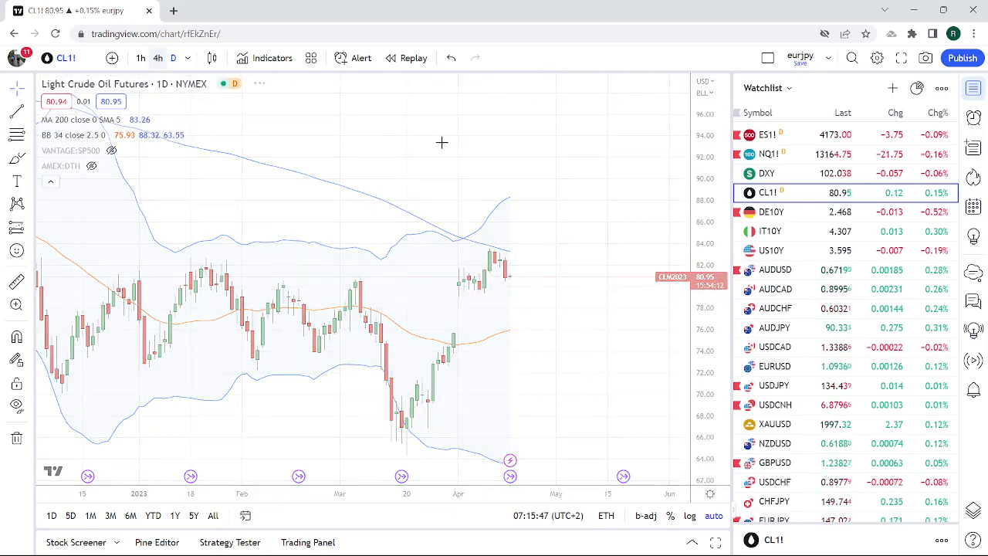
{"action": "left_click", "coordinate": [141, 58]}
{"action": "scroll", "coordinate": [554, 220], "scroll_direction": "down", "scroll_amount": 6}
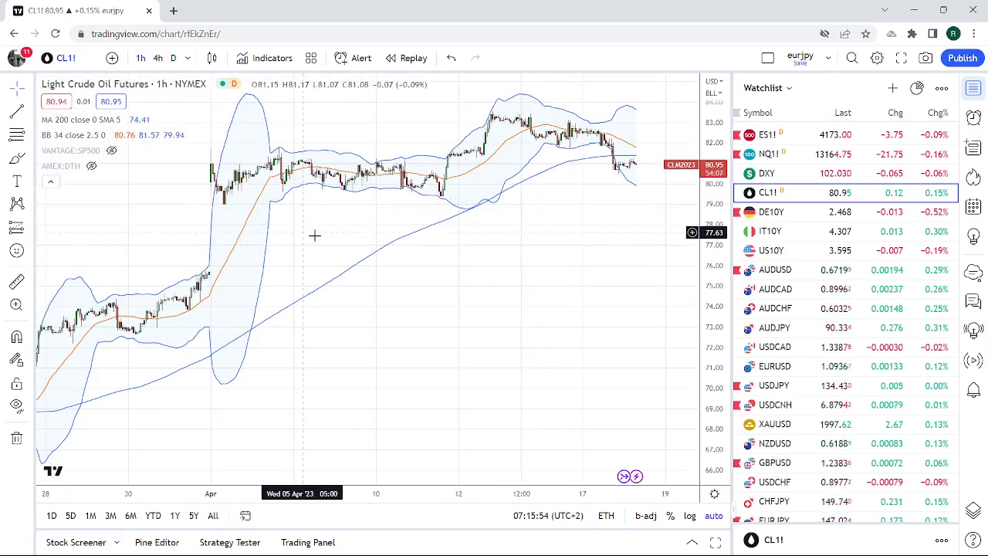
{"action": "scroll", "coordinate": [625, 215], "scroll_direction": "up", "scroll_amount": 4}
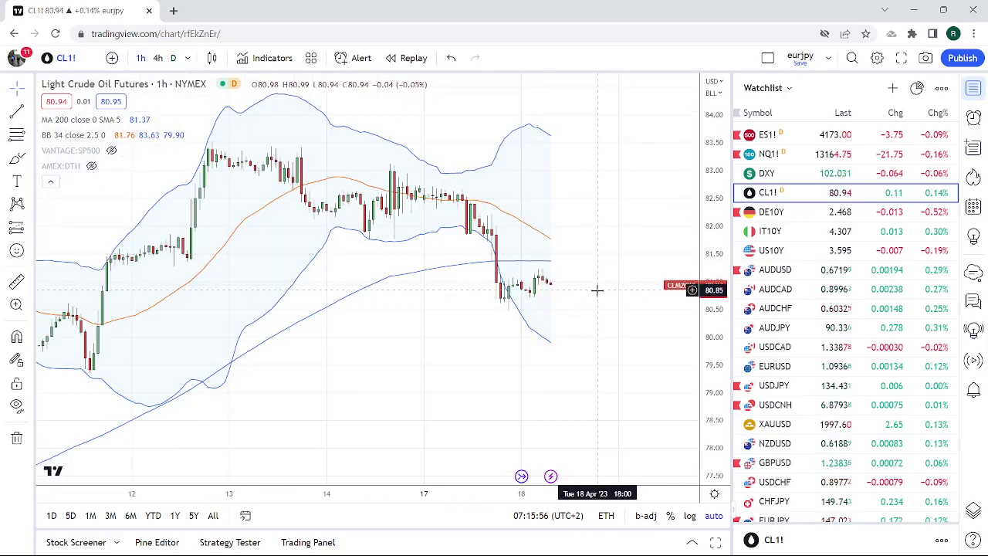